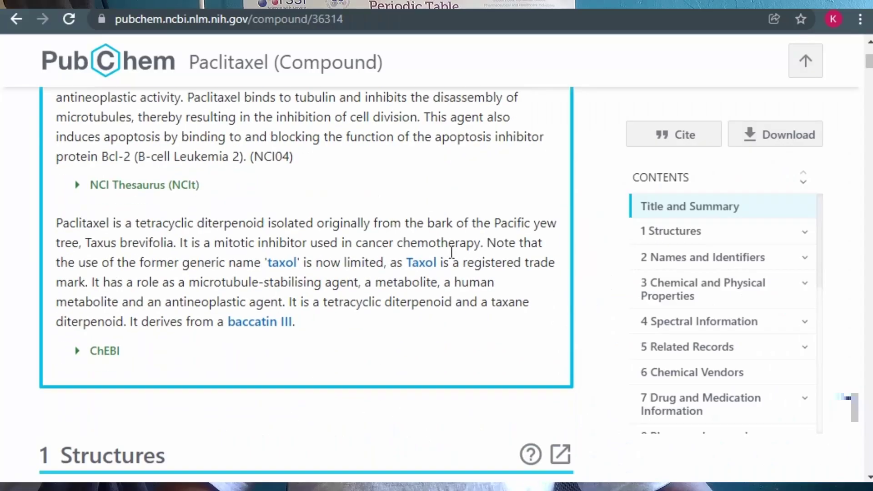
Scroll the Paclitaxel page past its 2D structure, then place a benzene ring in ChemDraw
scroll(450, 252, "down", 5)
scroll(450, 252, "down", 4)
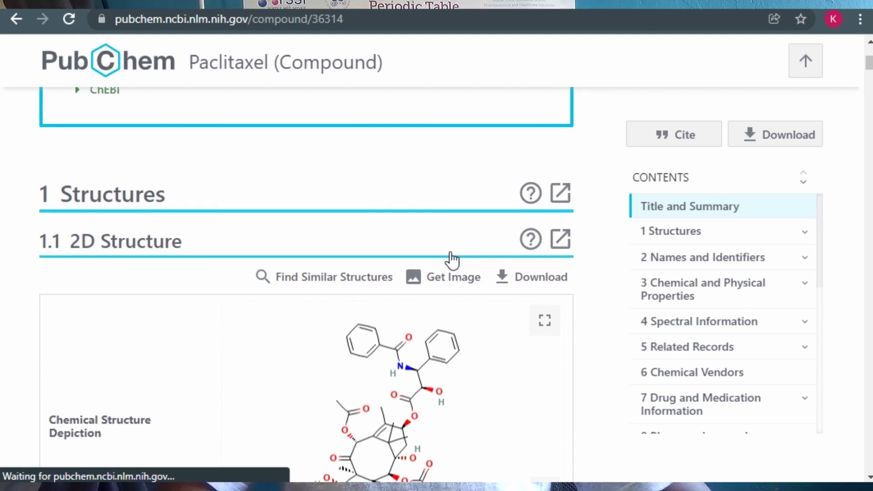
scroll(450, 252, "down", 4)
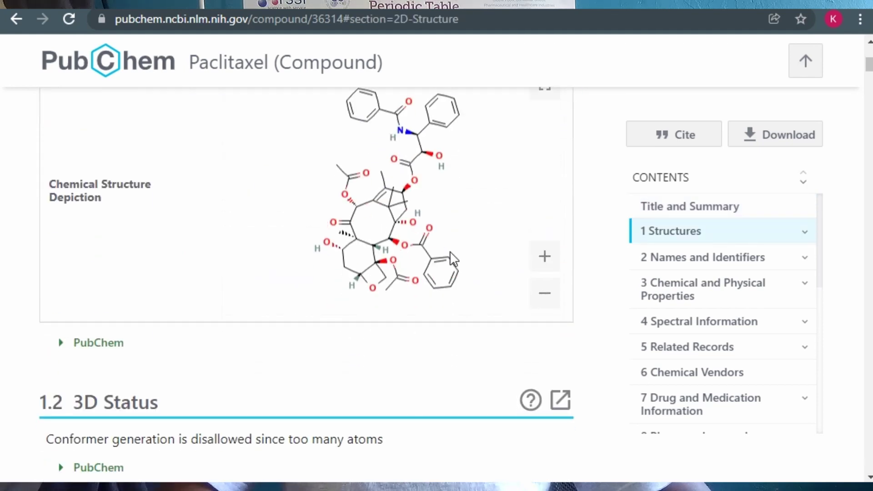
scroll(452, 255, "down", 2)
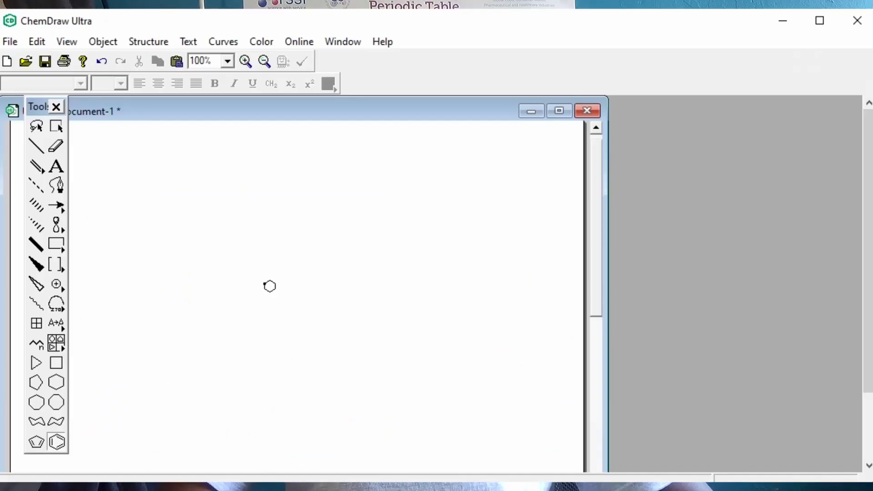
left_click(264, 283)
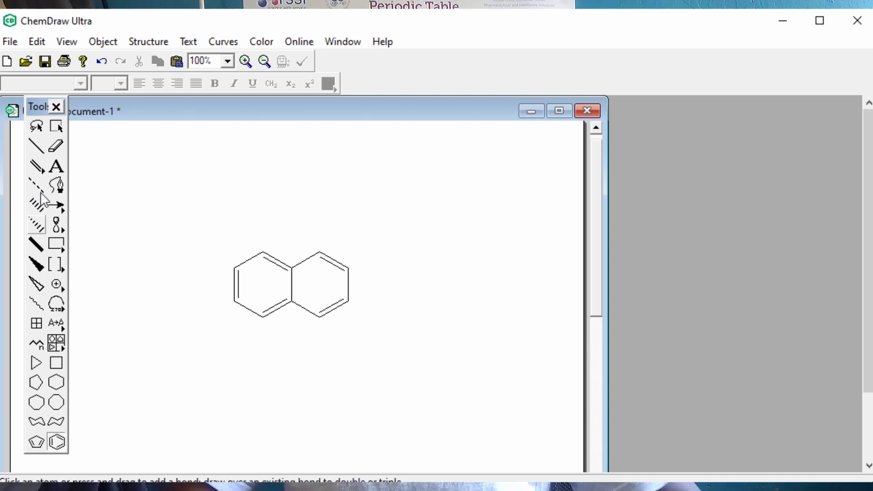
Paste the copied paclitaxel SMILES into ChemDraw as a structure with Paste Special > SMILES
left_click(37, 145)
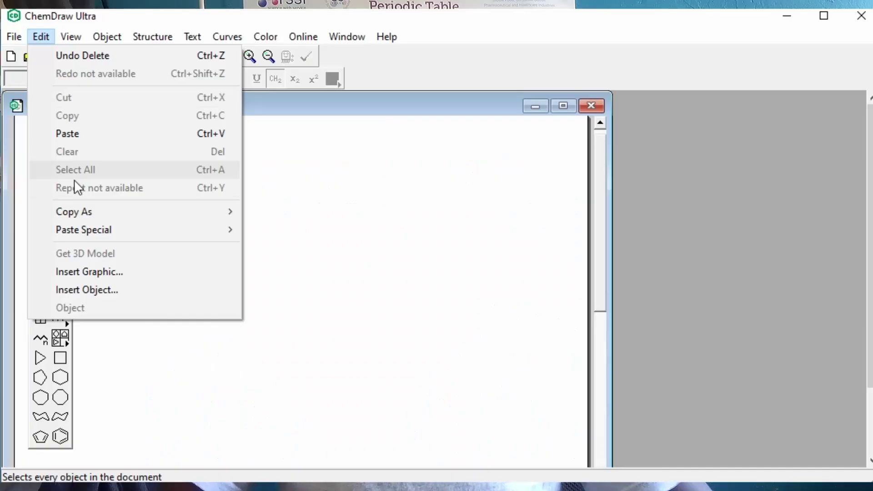
mouse_move(83, 229)
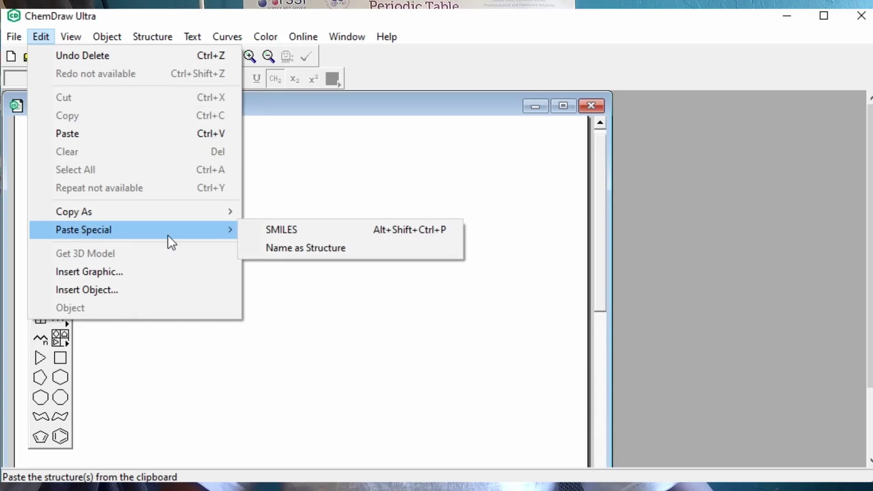
left_click(293, 230)
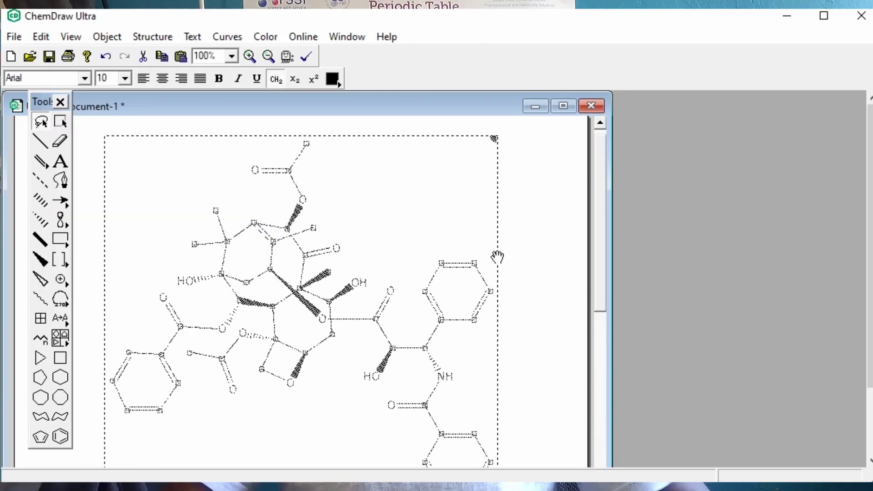
scroll(541, 274, "down", 1)
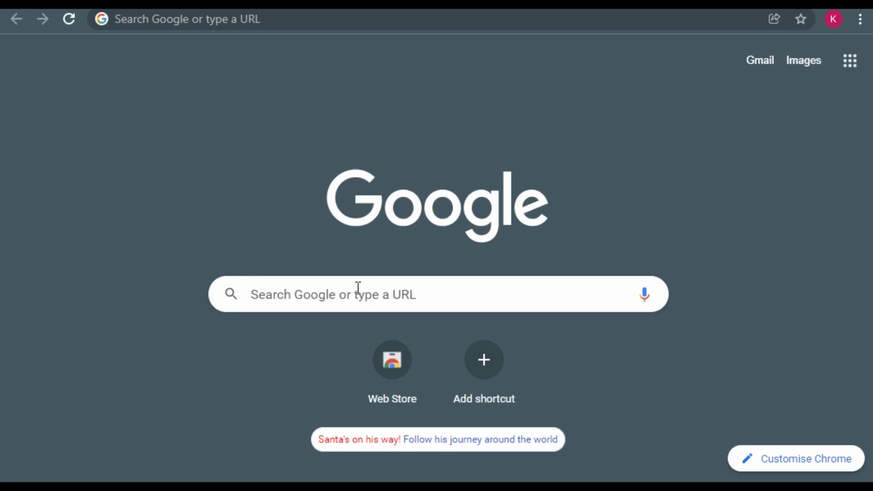
Search Google for 'pubchem' and open the PubChem website from the results
left_click(358, 288)
type("pUB")
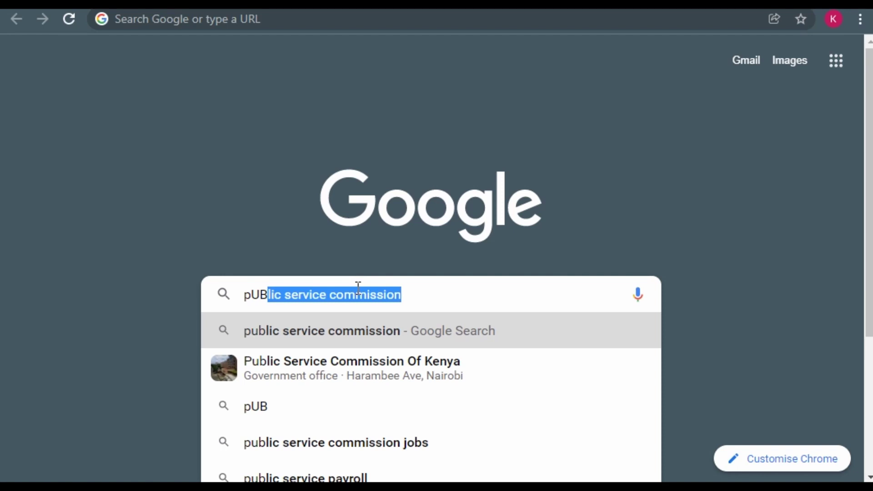
type("CHEM")
key("Return")
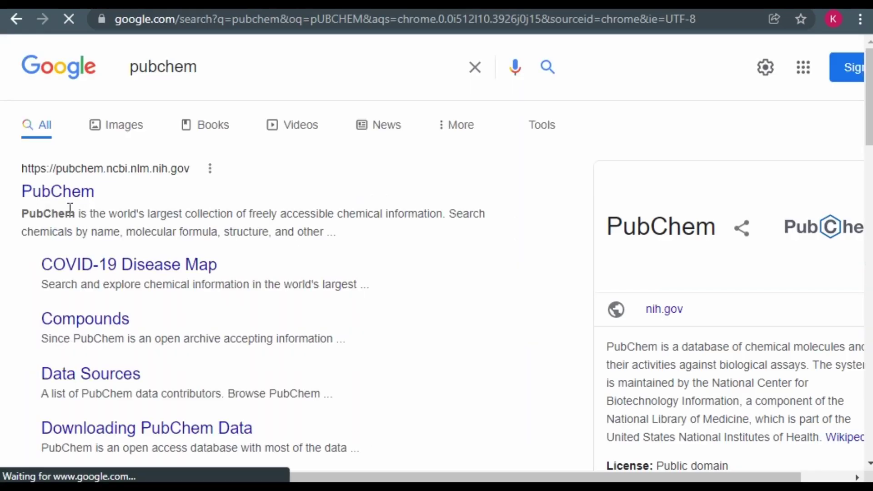
left_click(45, 193)
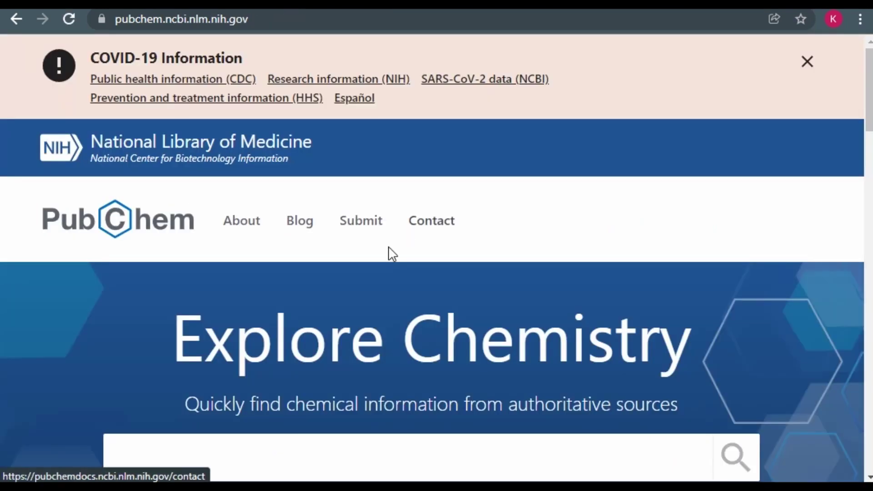
Search PubChem for TAXOL and scroll the results to the Paclitaxel best match
scroll(357, 311, "down", 5)
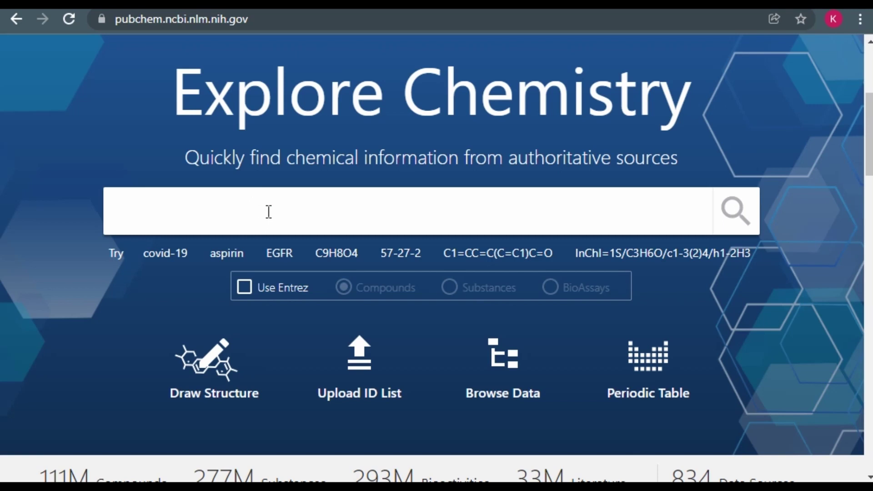
type("TAXOL")
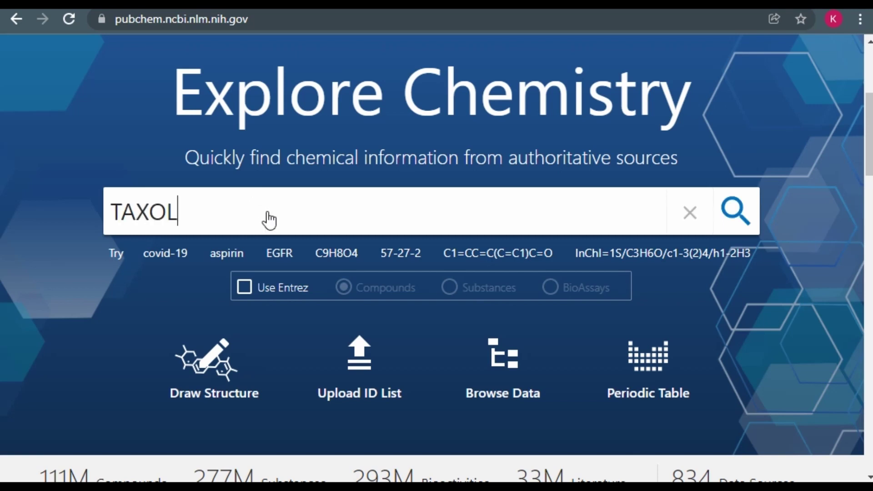
key("Return")
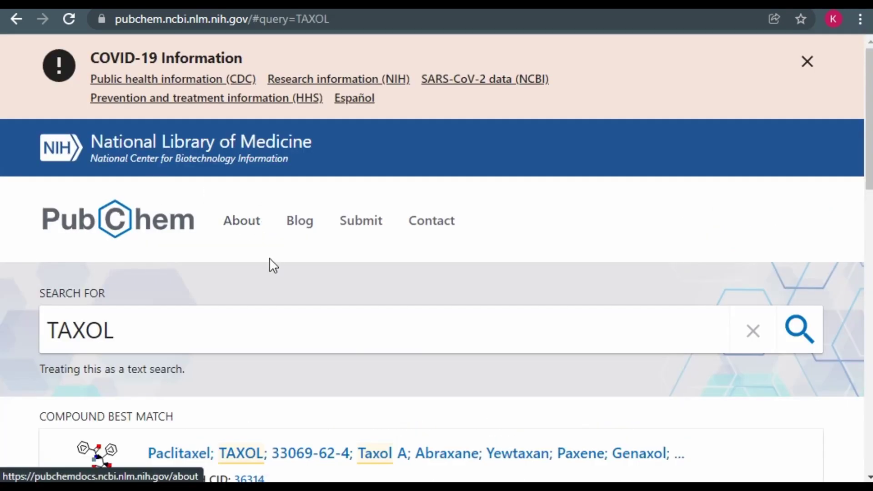
scroll(270, 259, "down", 5)
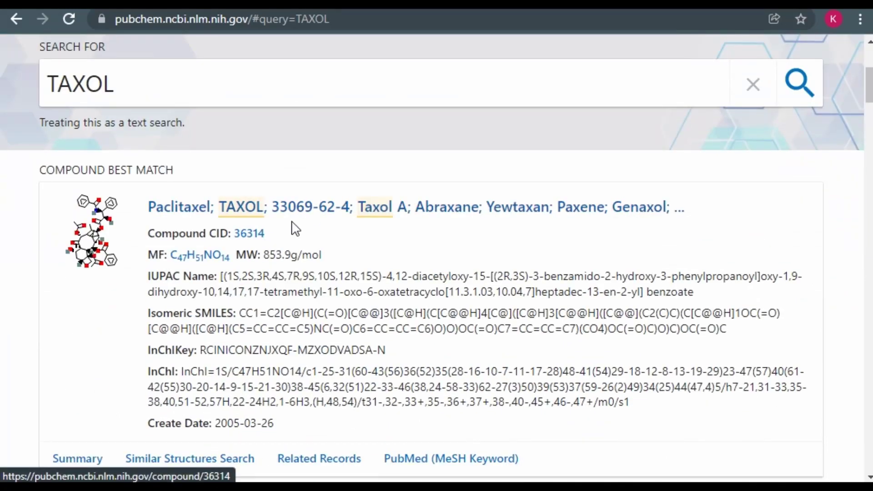
scroll(293, 227, "down", 7)
scroll(287, 225, "down", 15)
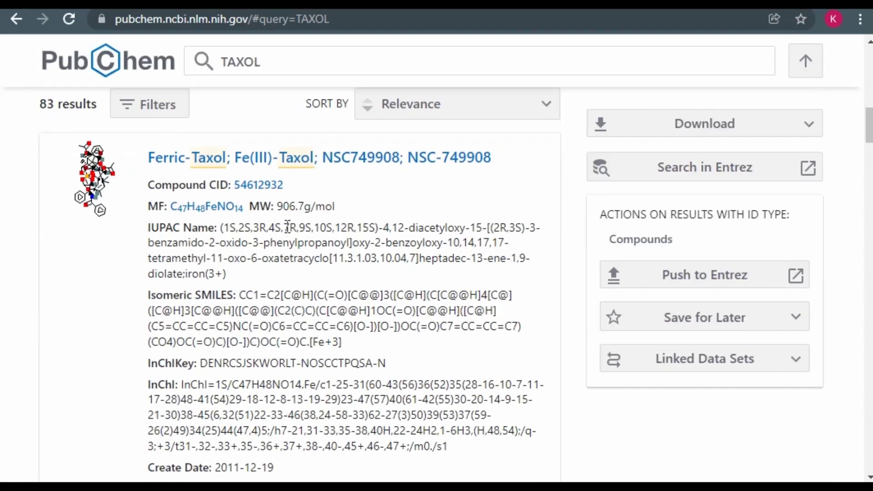
scroll(287, 227, "down", 15)
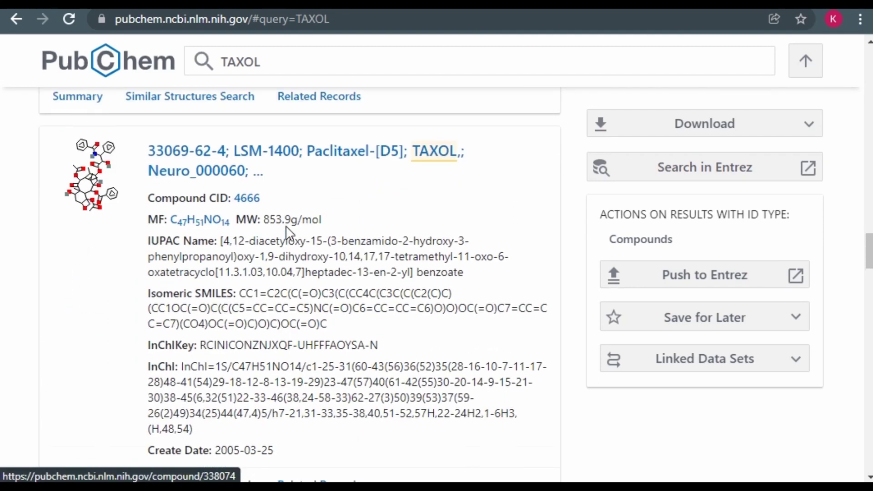
scroll(287, 230, "up", 20)
scroll(287, 234, "up", 12)
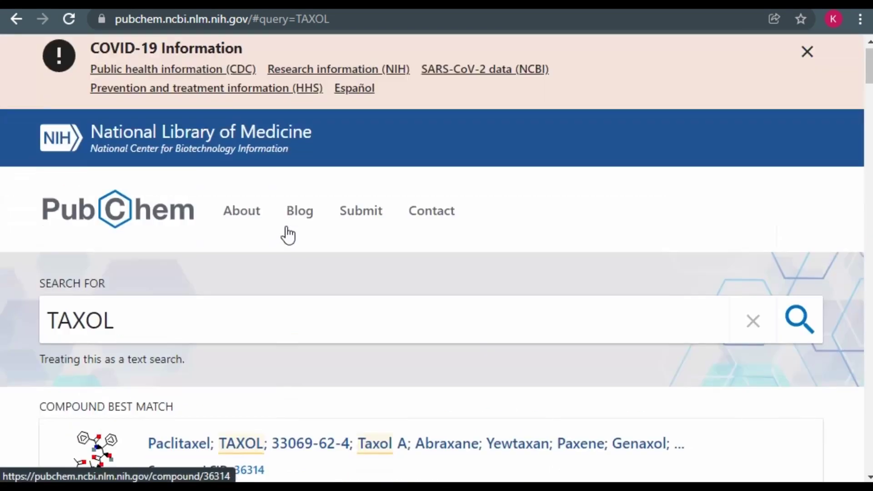
scroll(286, 234, "down", 5)
Open the Paclitaxel compound page and scroll down to the Names and Identifiers section
left_click(290, 209)
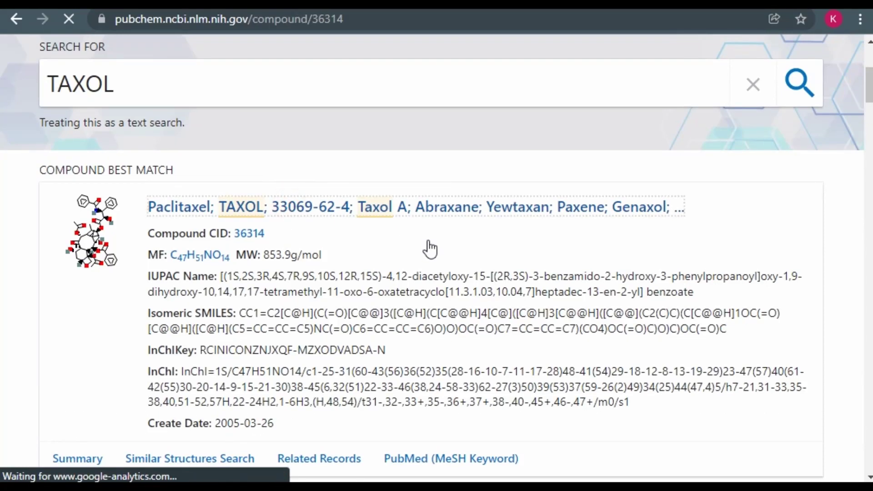
left_click(450, 253)
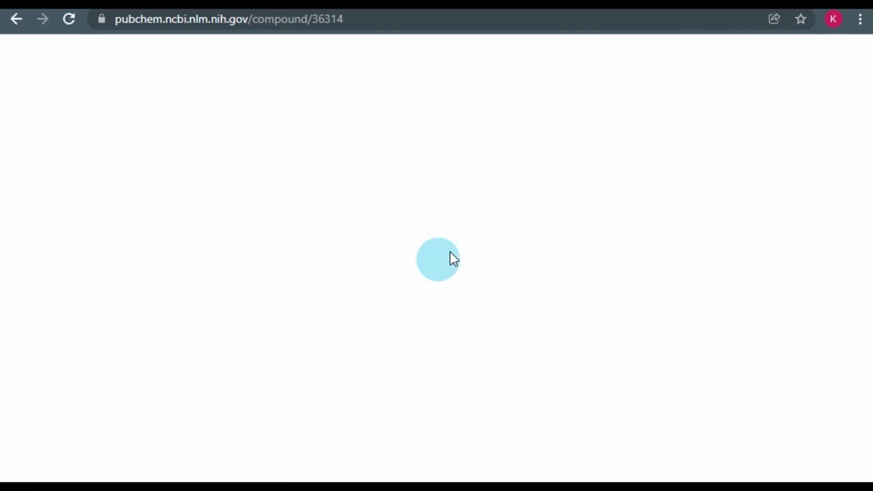
scroll(454, 259, "down", 7)
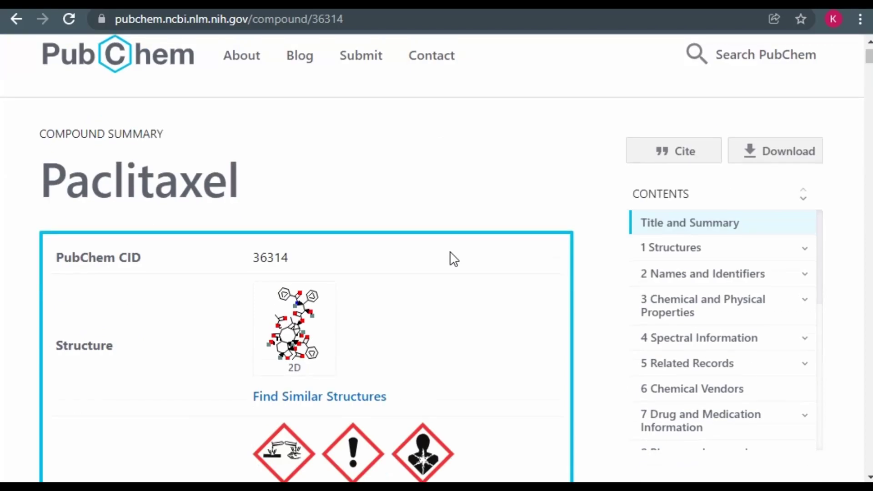
scroll(451, 261, "down", 8)
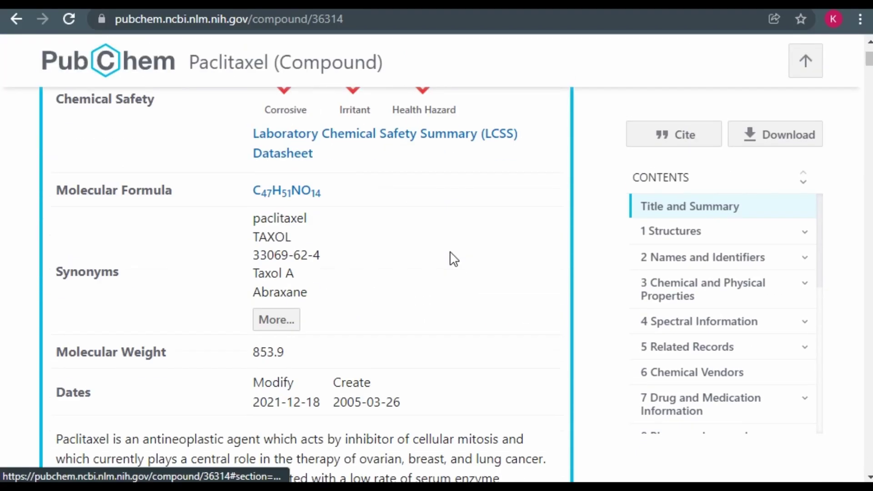
scroll(453, 254, "down", 6)
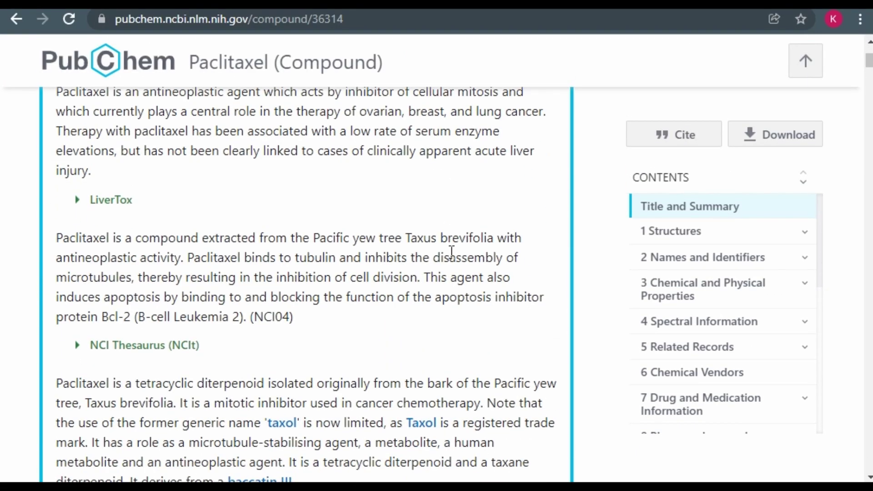
scroll(453, 259, "down", 6)
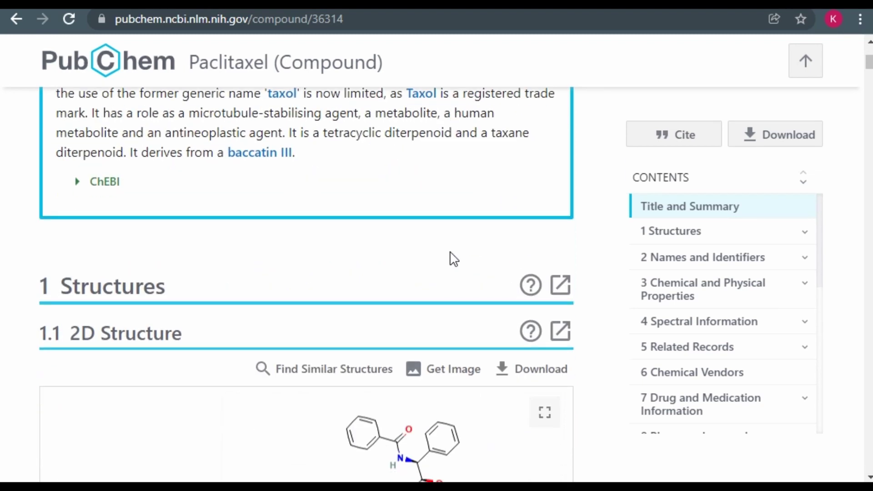
scroll(454, 258, "down", 5)
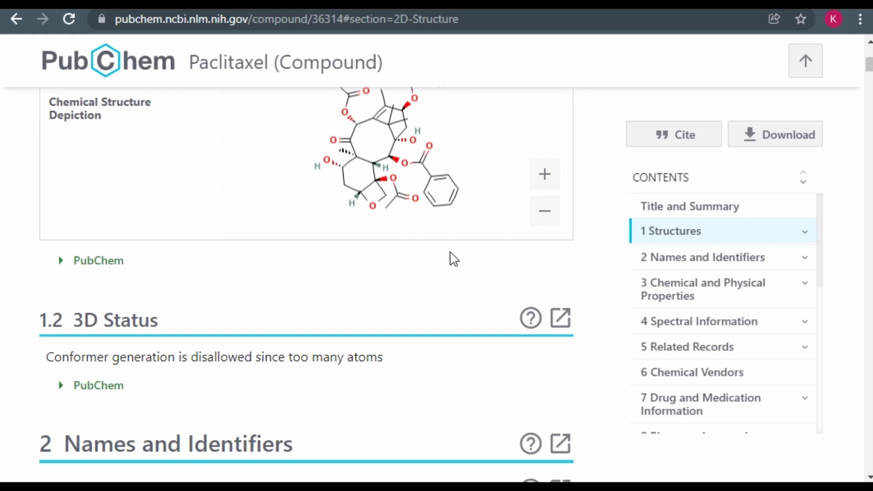
scroll(453, 259, "down", 2)
scroll(454, 259, "down", 4)
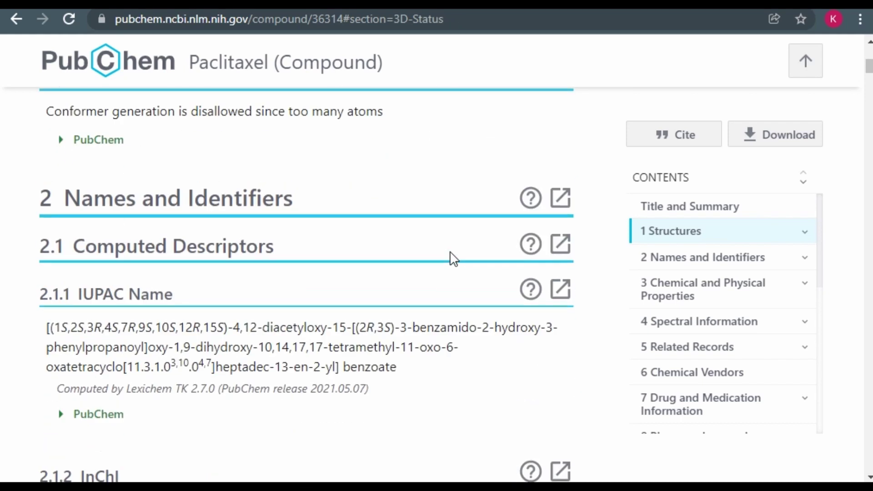
scroll(454, 259, "down", 2)
scroll(453, 259, "down", 2)
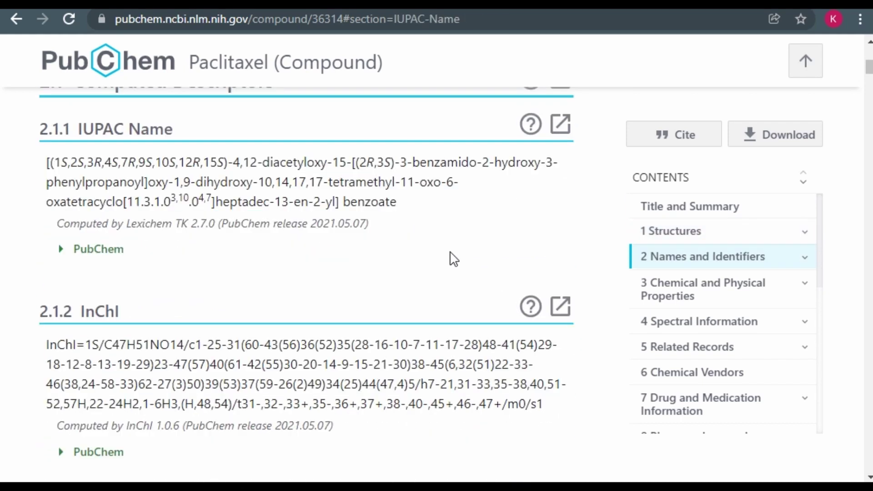
scroll(453, 259, "up", 4)
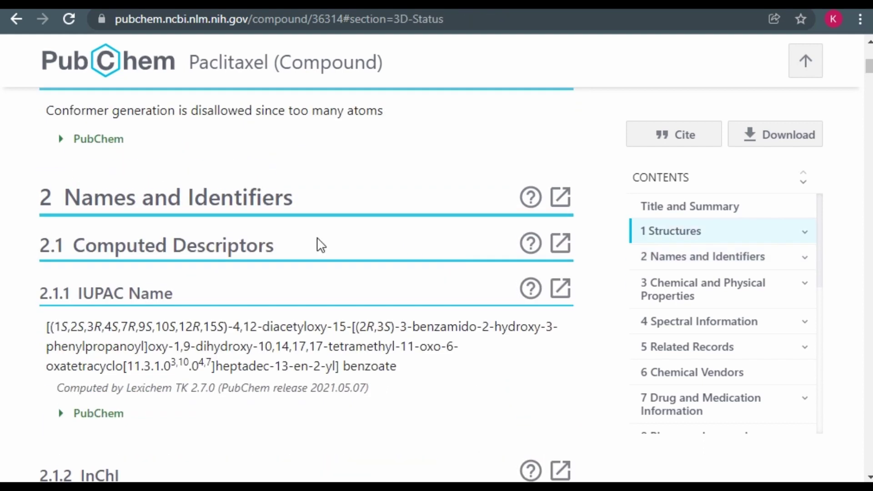
left_click_drag(67, 191, 371, 202)
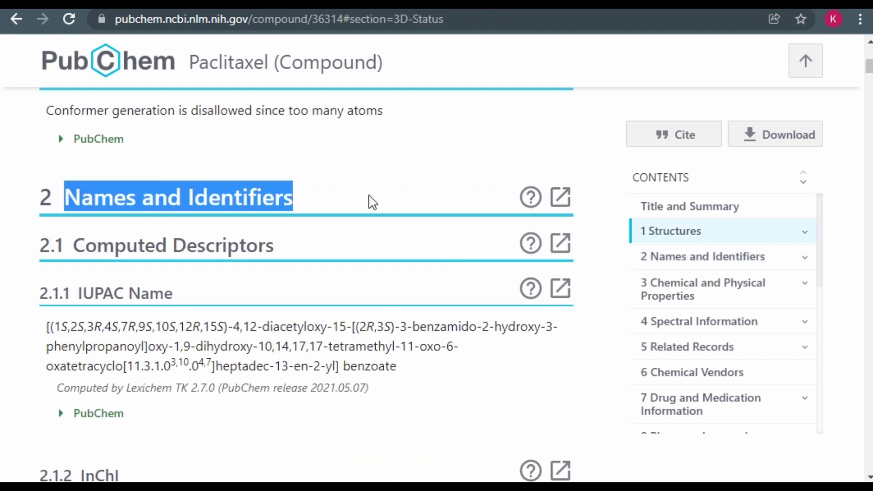
left_click(417, 208)
Scroll further through IUPAC Name, InChI and InChI Key to Canonical SMILES
scroll(417, 228, "down", 4)
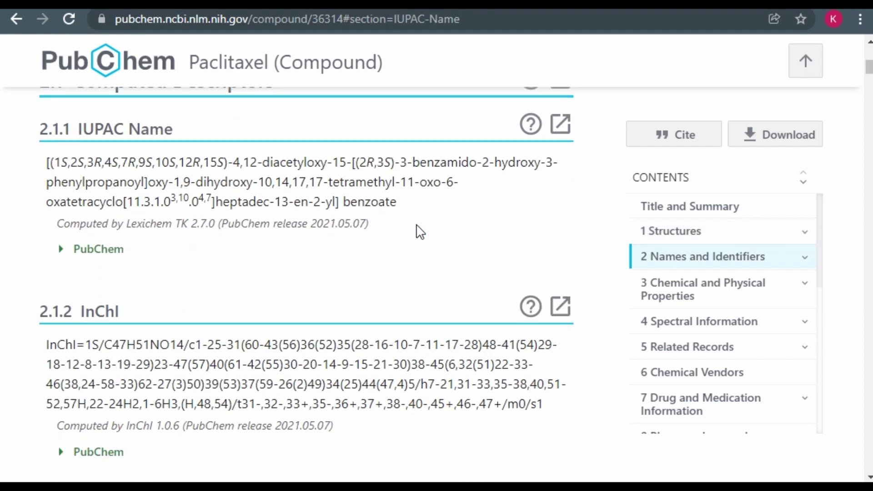
scroll(287, 221, "down", 2)
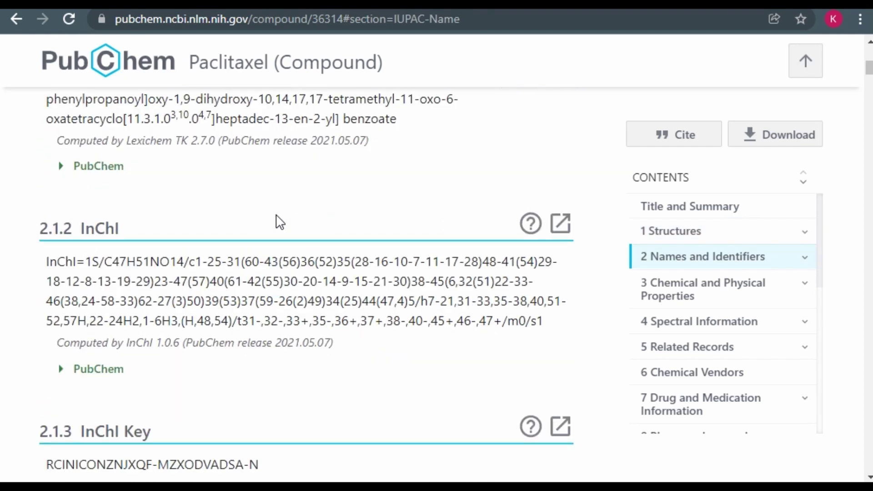
scroll(278, 218, "down", 2)
scroll(277, 215, "down", 2)
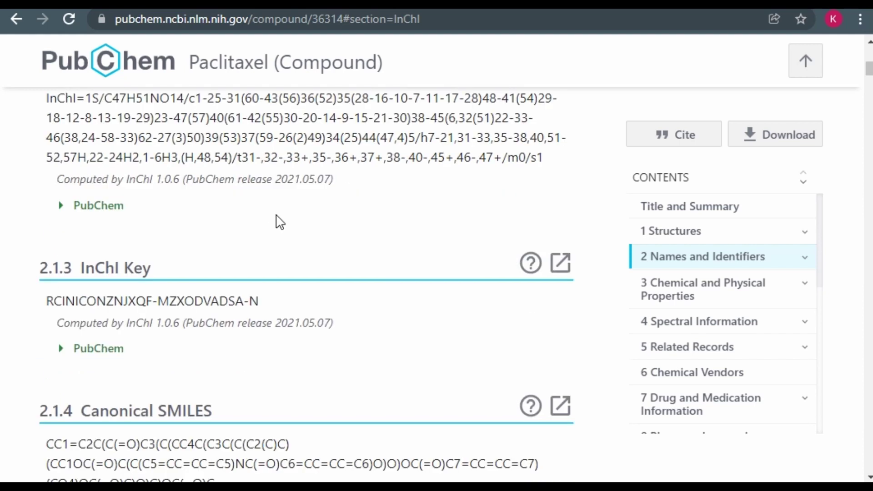
scroll(279, 221, "down", 4)
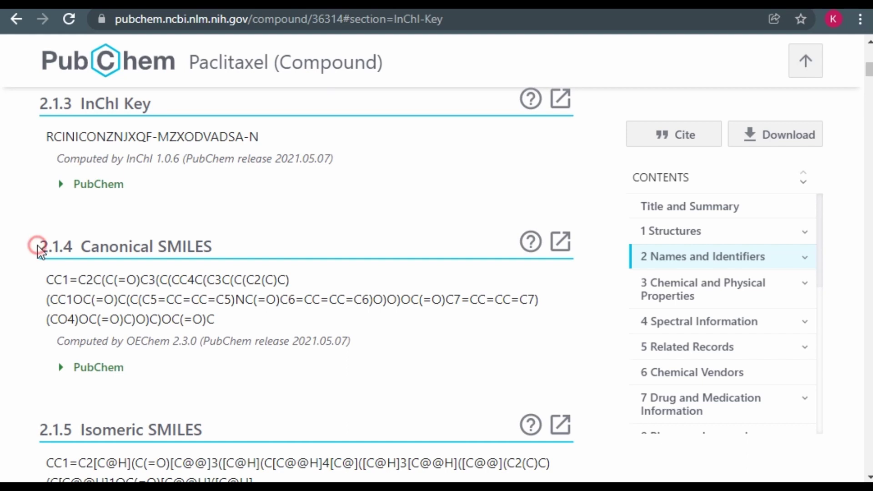
left_click_drag(40, 250, 78, 250)
left_click(294, 240)
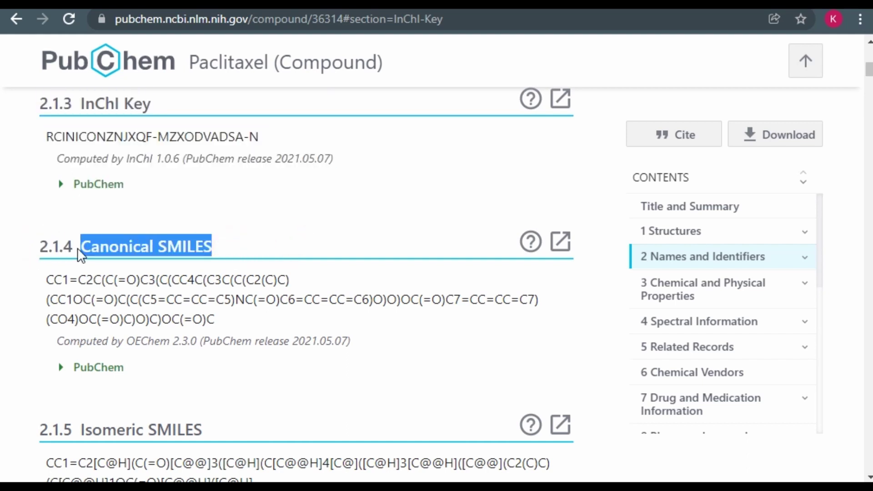
left_click(249, 272)
scroll(250, 272, "down", 2)
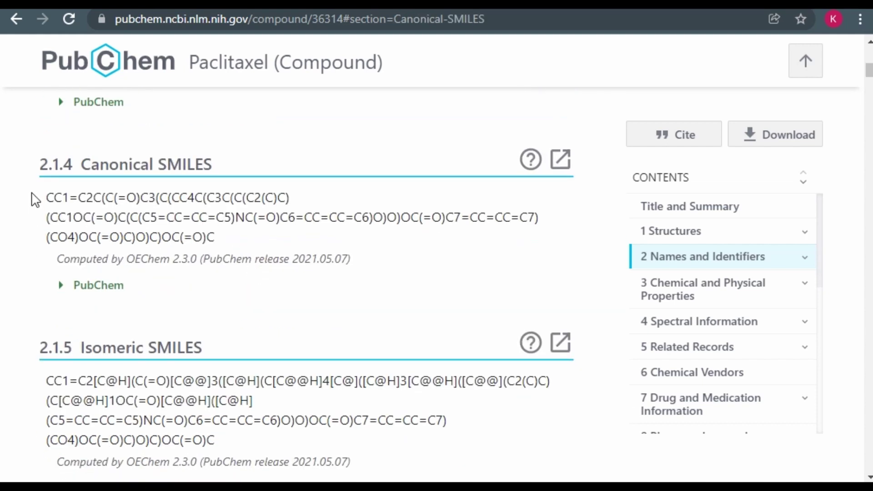
Scroll past the Canonical SMILES string to the Isomeric SMILES section
left_click_drag(57, 199, 229, 243)
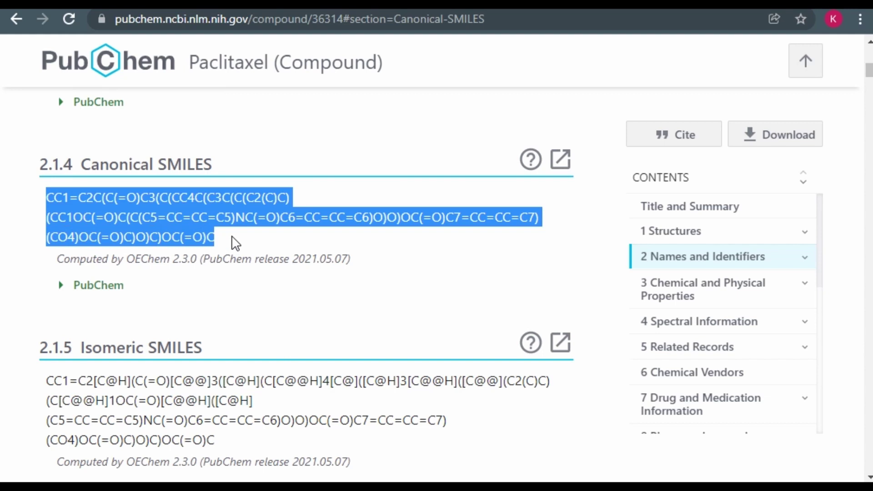
scroll(237, 266, "down", 2)
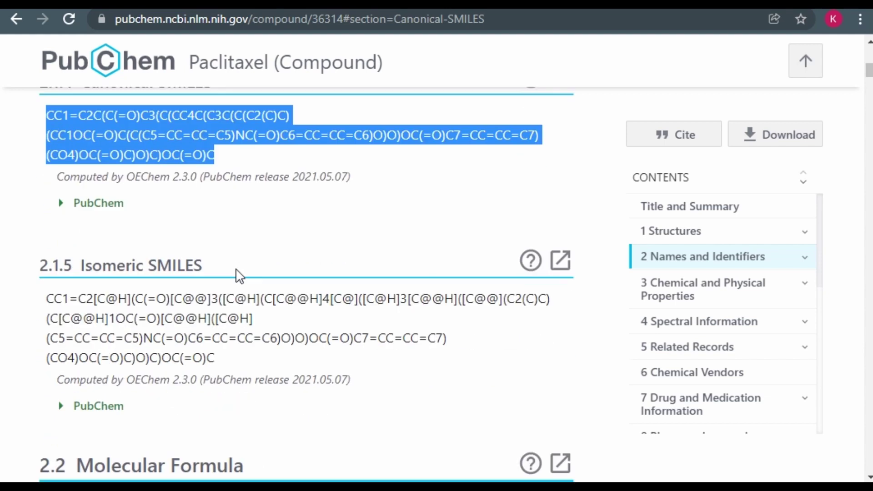
scroll(240, 277, "down", 2)
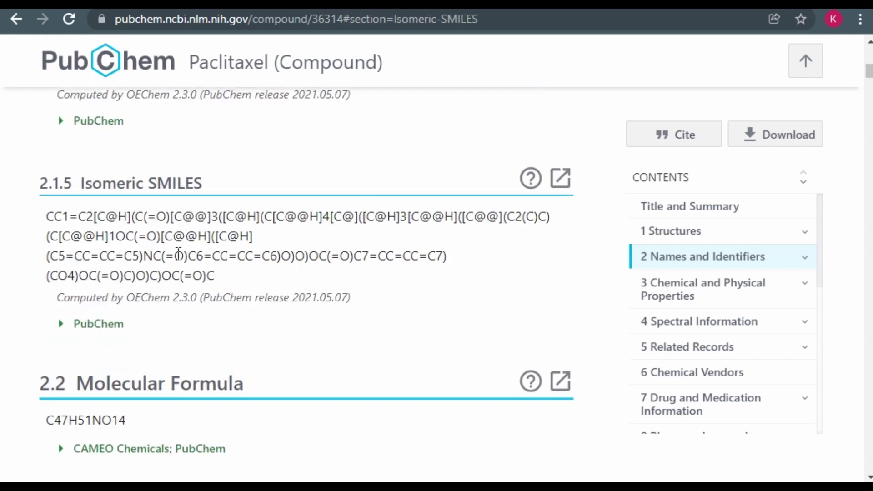
left_click_drag(202, 182, 86, 188)
left_click(125, 191)
Select the full Isomeric SMILES string and copy it via the right-click menu
left_click_drag(49, 216, 210, 276)
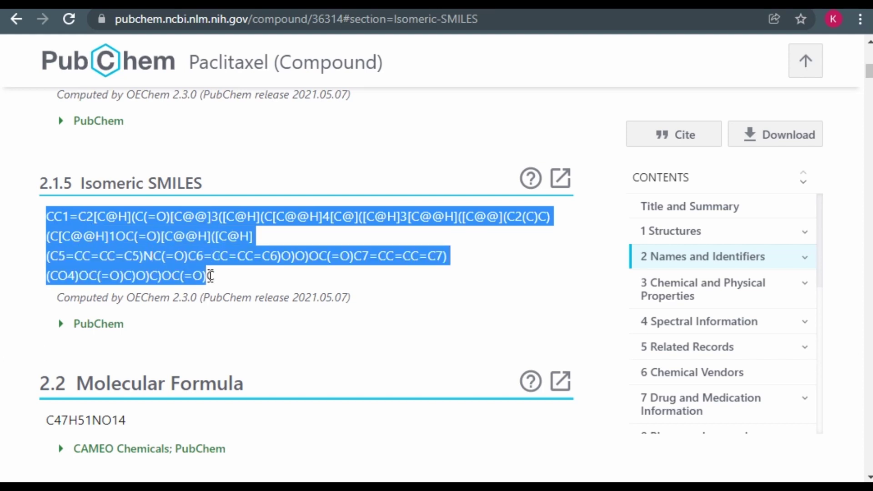
right_click(183, 258)
left_click(218, 272)
scroll(299, 278, "down", 5)
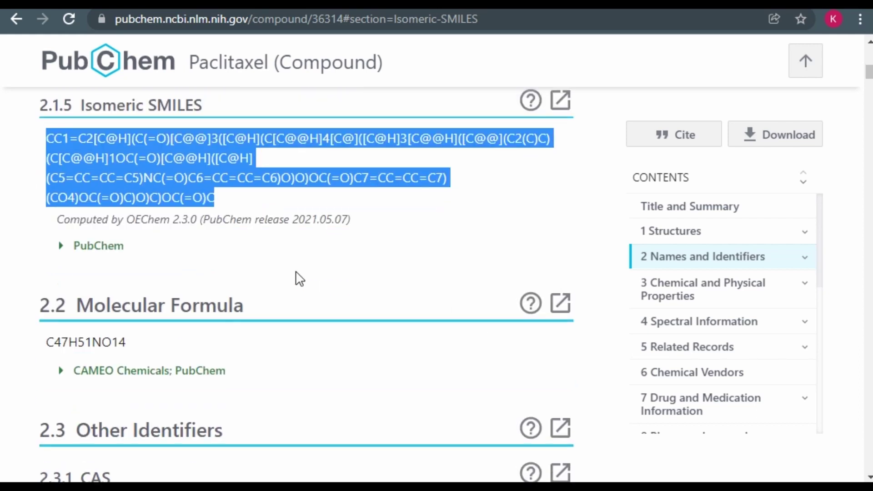
scroll(298, 277, "up", 8)
scroll(298, 278, "down", 8)
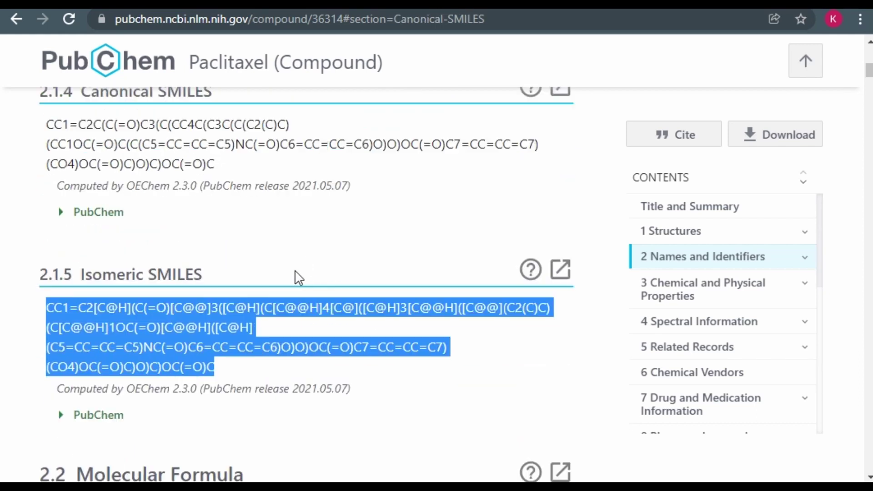
In ChemDraw, paste the Isomeric SMILES via Edit > Paste Special > SMILES and deselect it
key("alt+Tab")
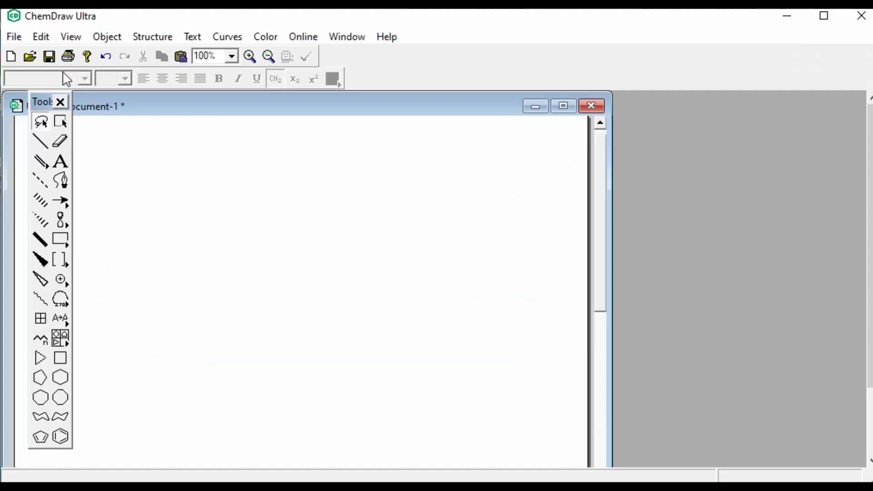
left_click(41, 36)
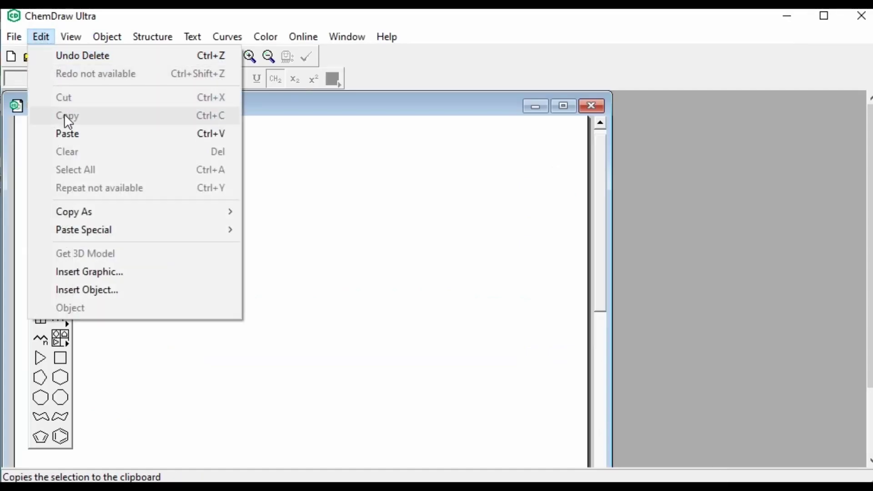
mouse_move(85, 234)
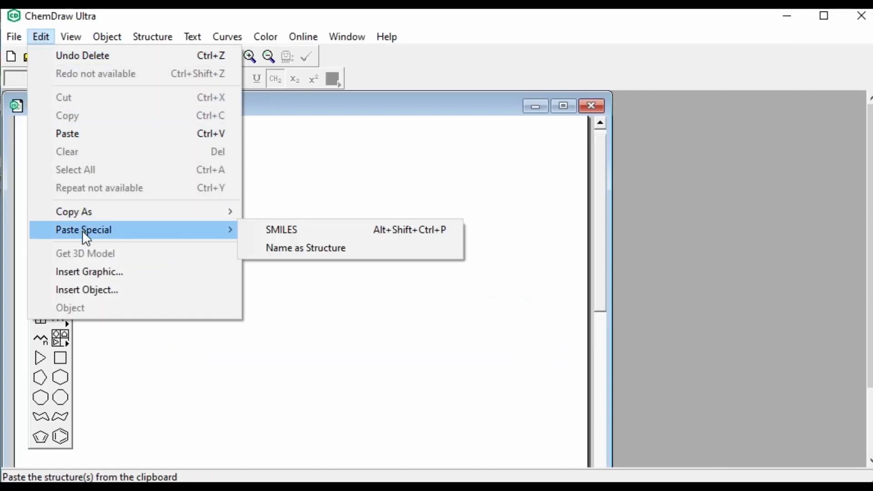
left_click(295, 237)
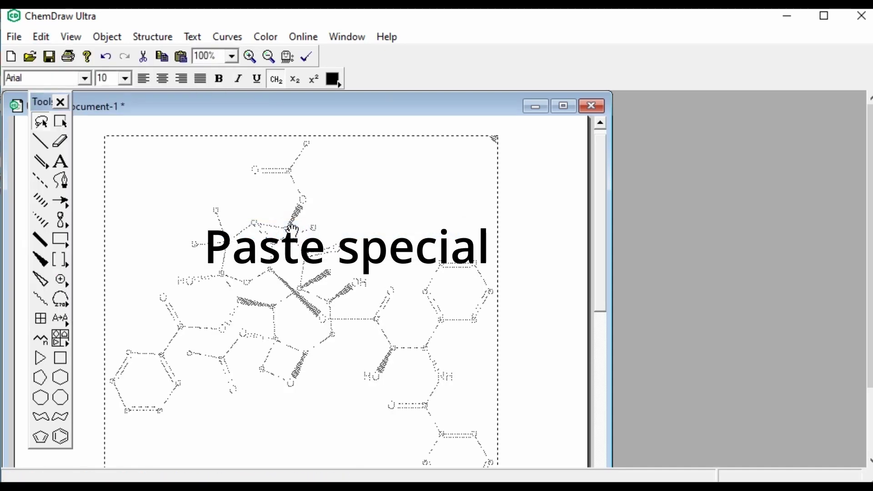
left_click(544, 267)
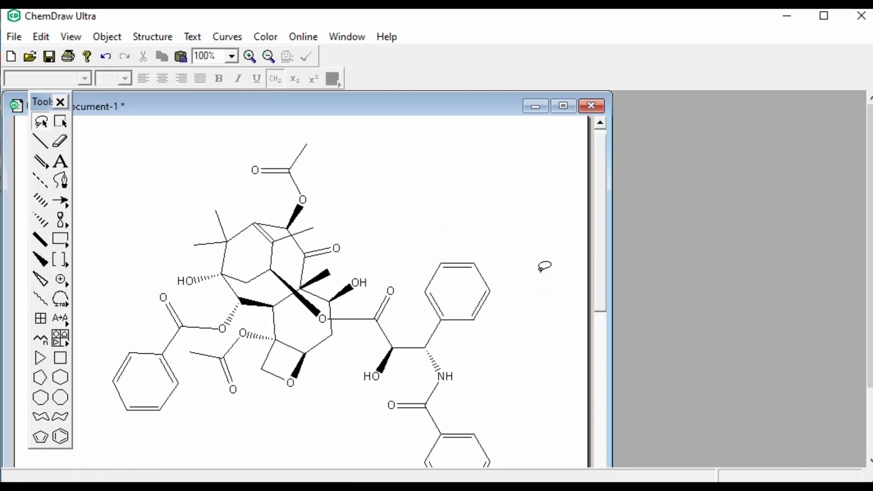
scroll(544, 268, "down", 2)
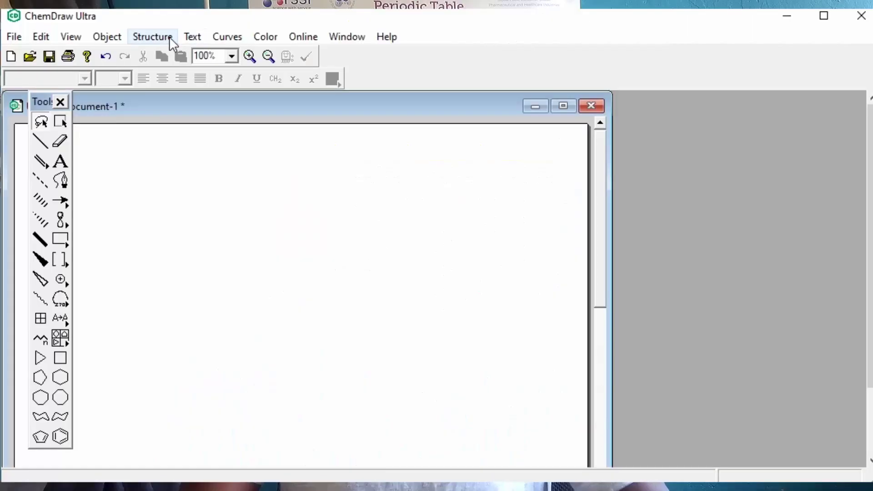
Generate the Propanol structure with Structure > Convert Name to Structure
left_click(167, 38)
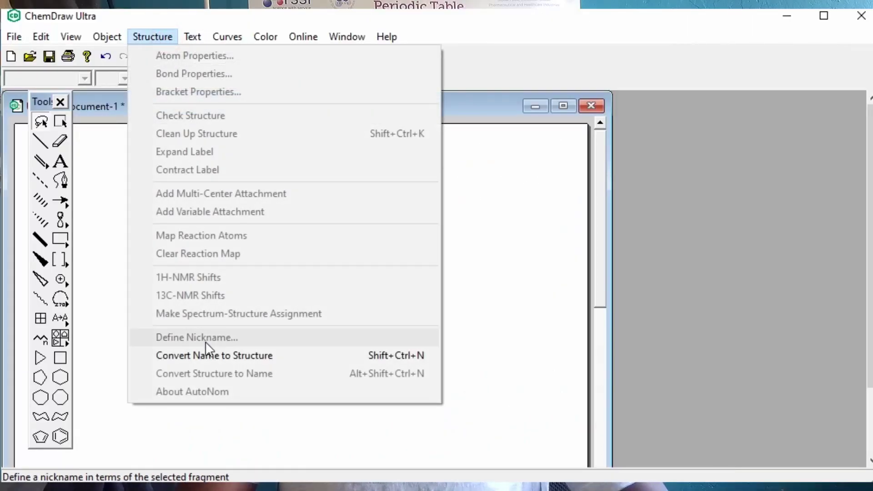
left_click(207, 354)
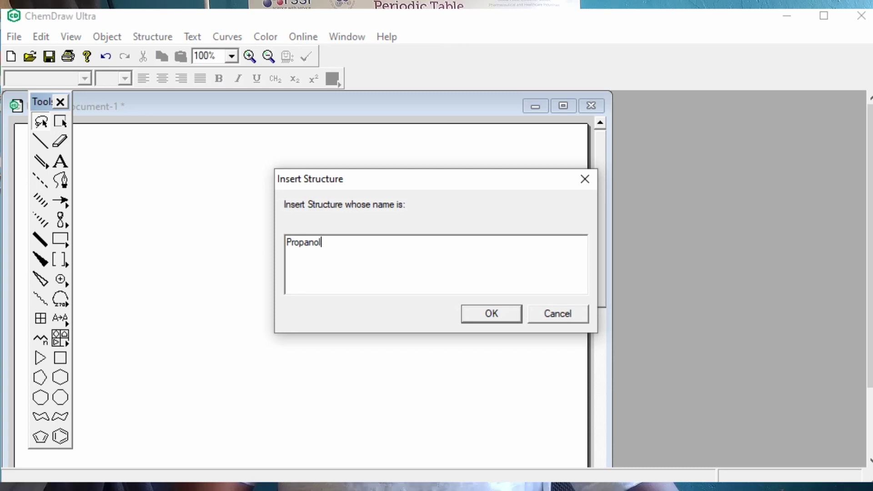
key("Return")
left_click(444, 408)
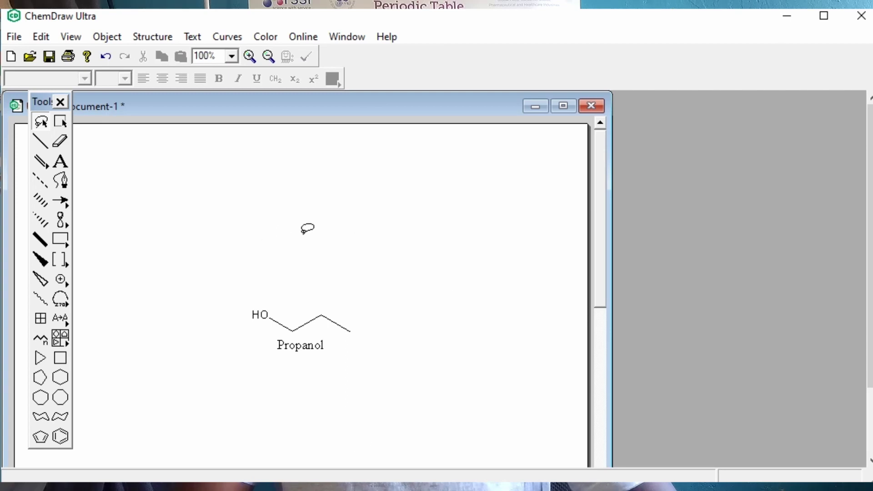
Lasso the propanol structure and its label and delete them
mouse_move(272, 241)
left_mouse_down()
mouse_move(298, 407)
mouse_move(227, 185)
left_mouse_up()
left_click_drag(323, 273, 327, 222)
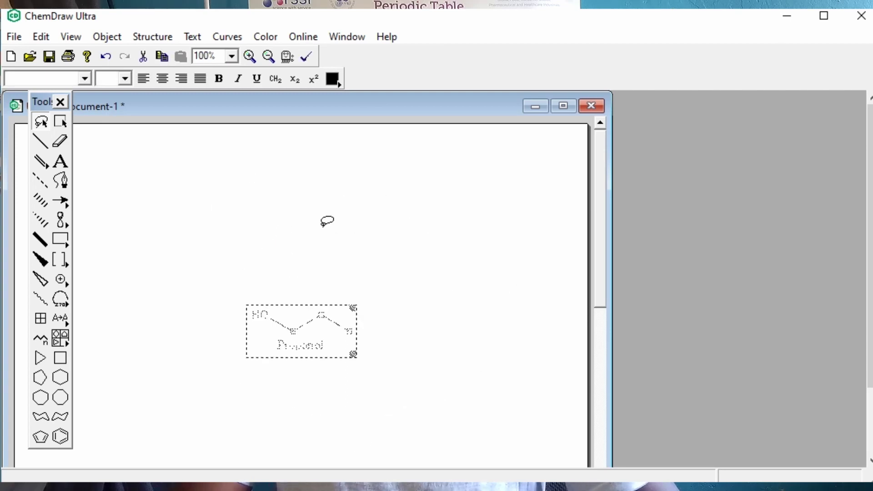
key("Delete")
Try converting the name 'taxol' to a structure and dismiss the cannot-generate error
left_click(153, 37)
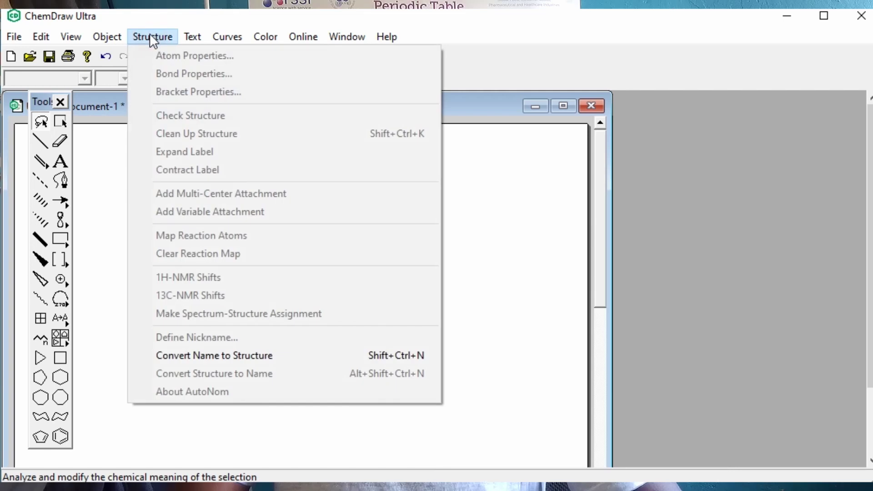
left_click(231, 355)
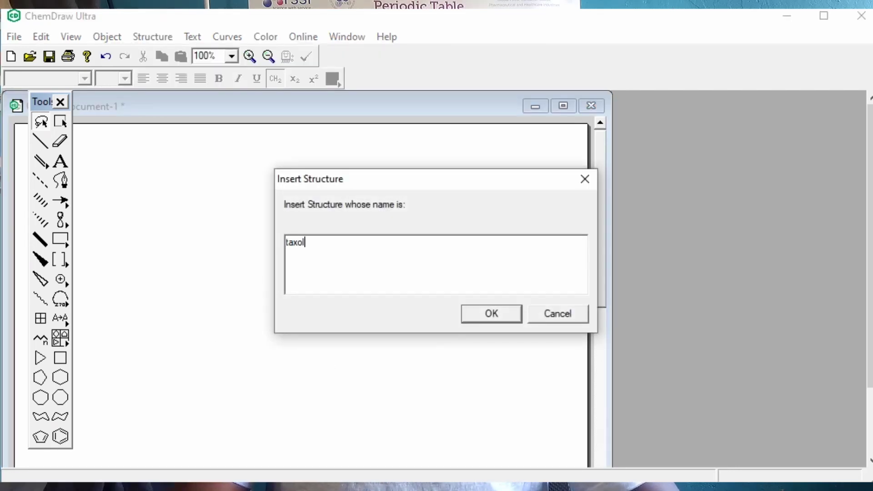
key("Return")
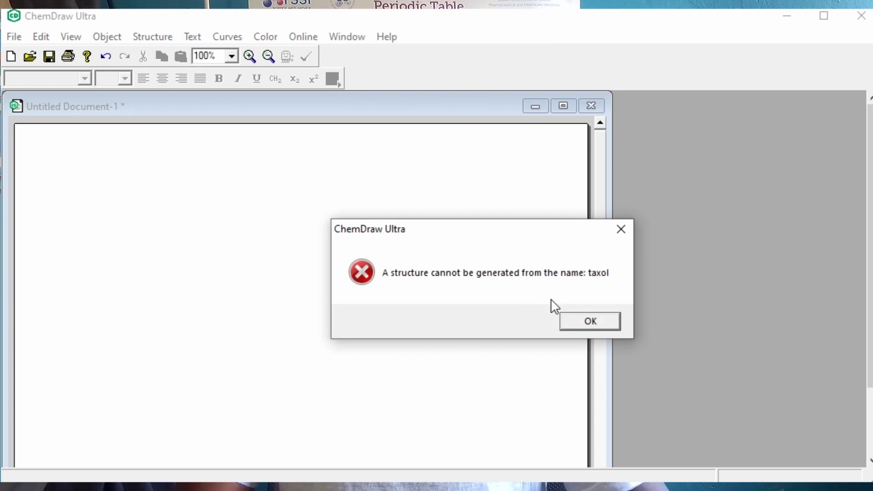
left_click(570, 323)
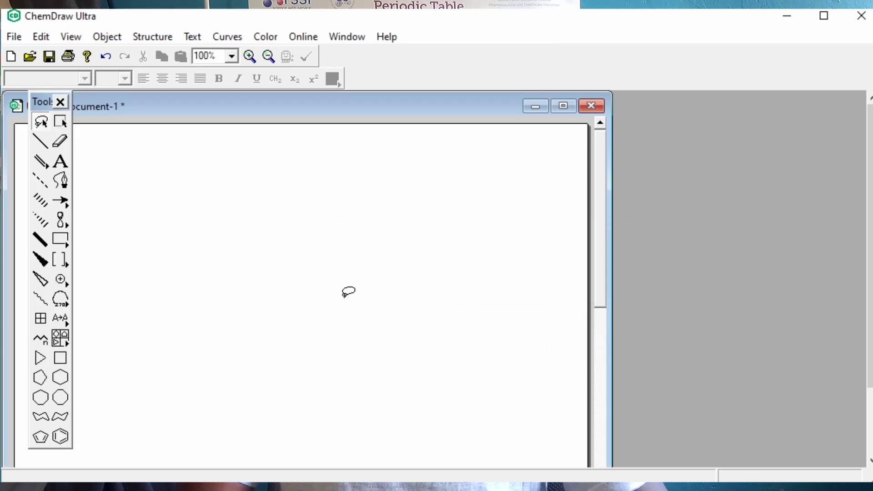
left_click(139, 37)
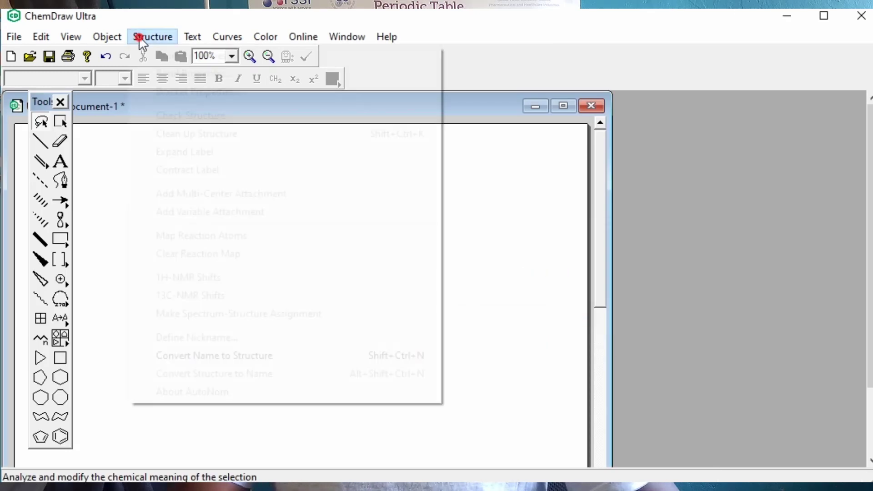
left_click(190, 355)
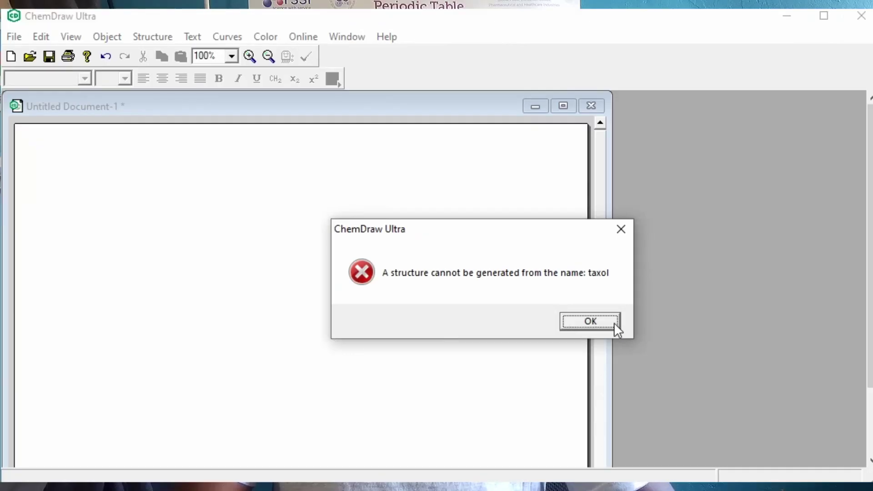
left_click(609, 323)
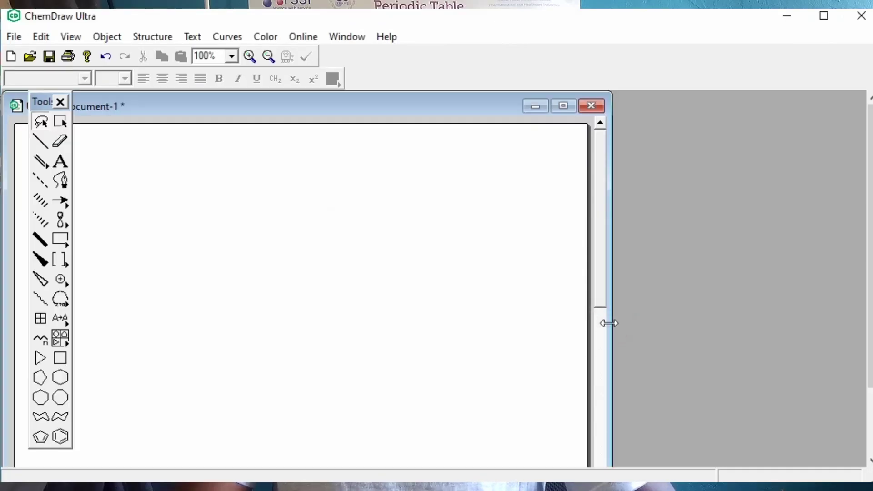